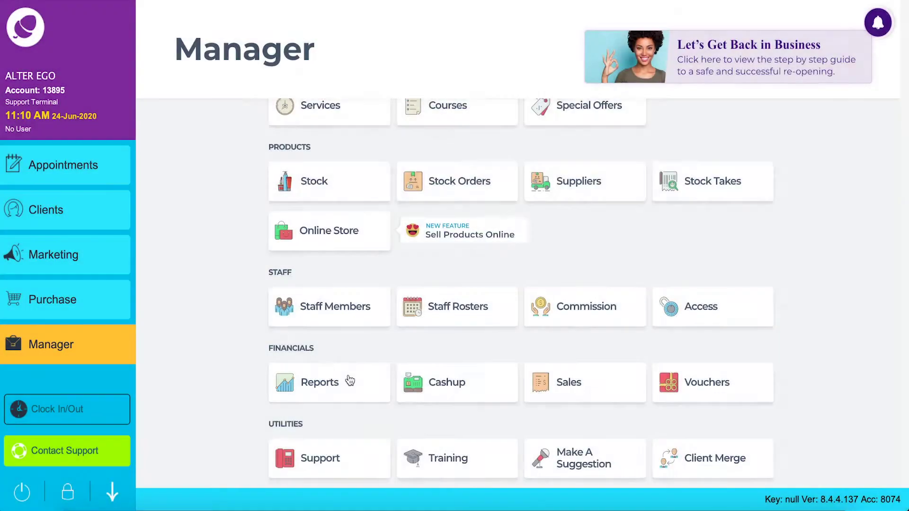
# Open the Reports tile under Financials on the Manager screen.
pyautogui.click(350, 381)
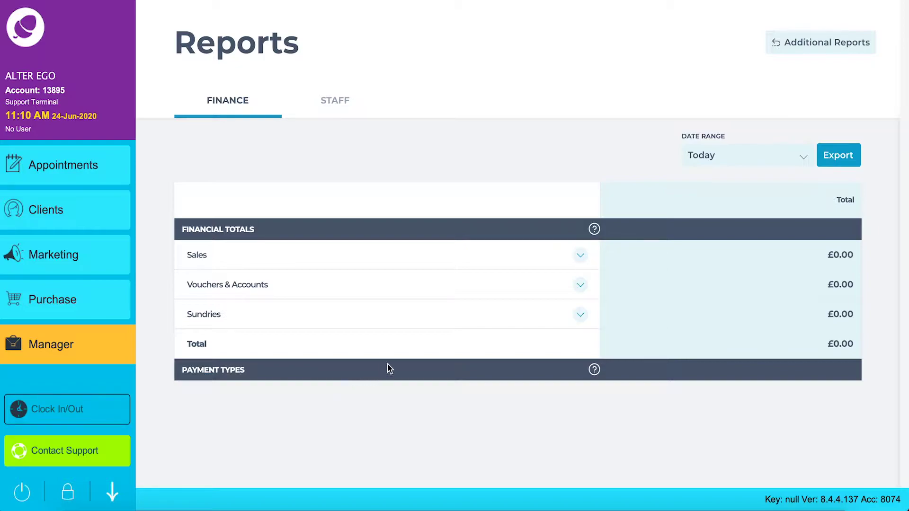
# Set the finance report date range to 1–31 August 2019 and update it.
pyautogui.click(720, 152)
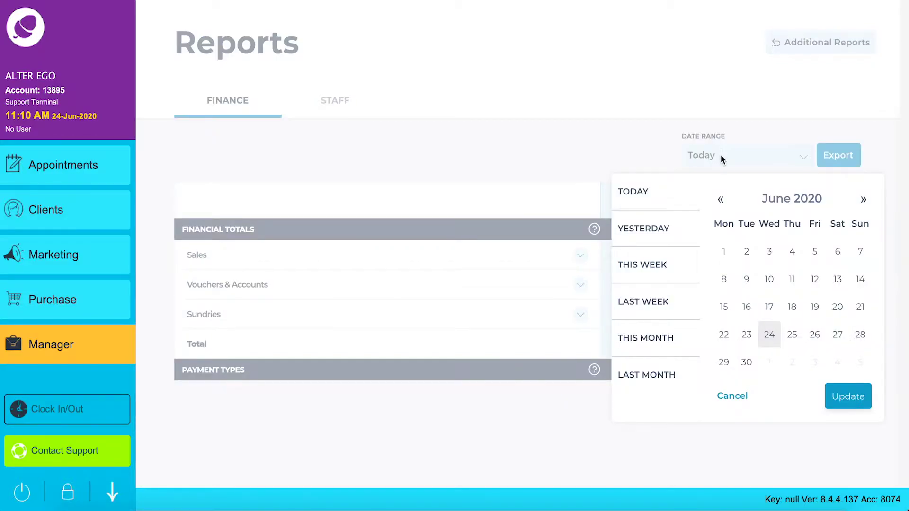
pyautogui.click(720, 198)
pyautogui.click(721, 199)
pyautogui.click(720, 199)
pyautogui.click(720, 199)
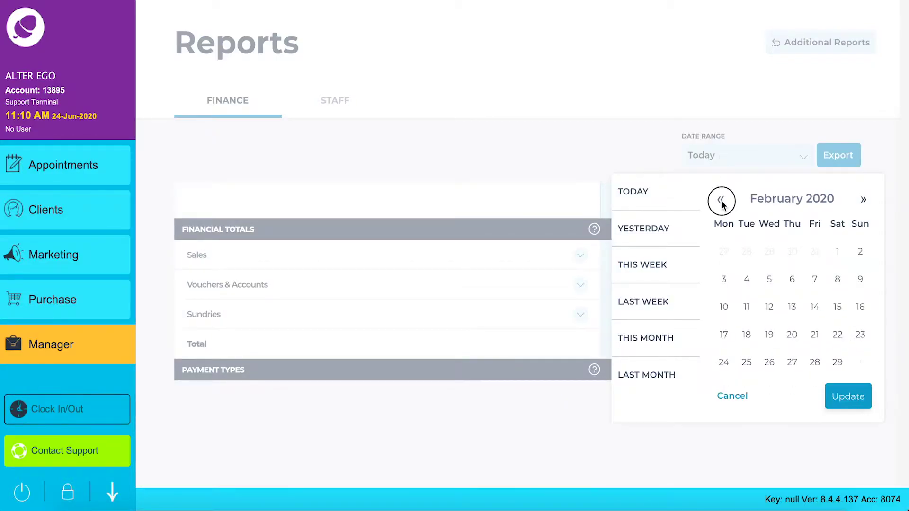
pyautogui.click(721, 199)
pyautogui.click(721, 199)
pyautogui.click(721, 200)
pyautogui.click(721, 199)
pyautogui.click(720, 199)
pyautogui.click(720, 199)
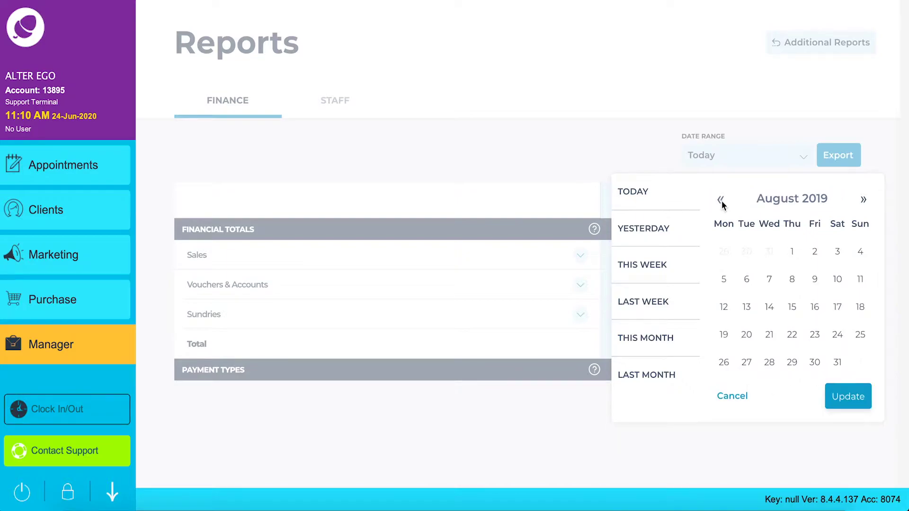
pyautogui.click(791, 250)
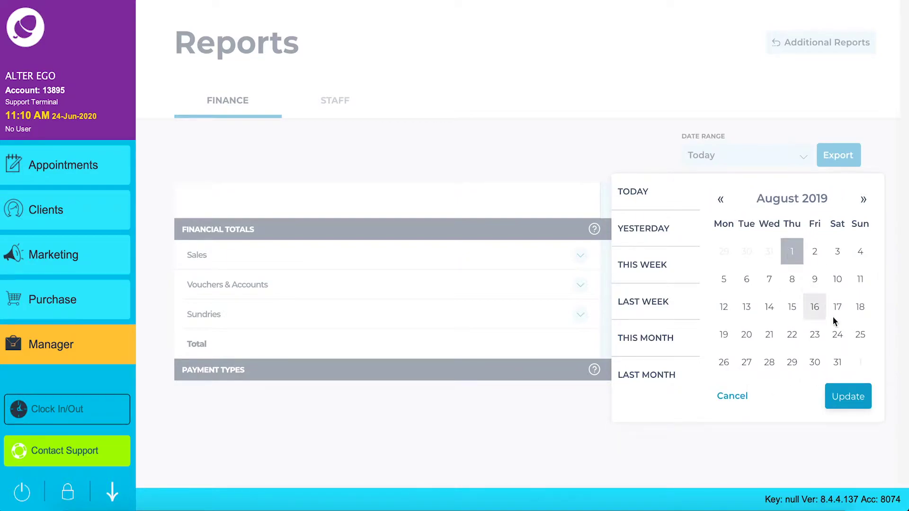
pyautogui.click(839, 362)
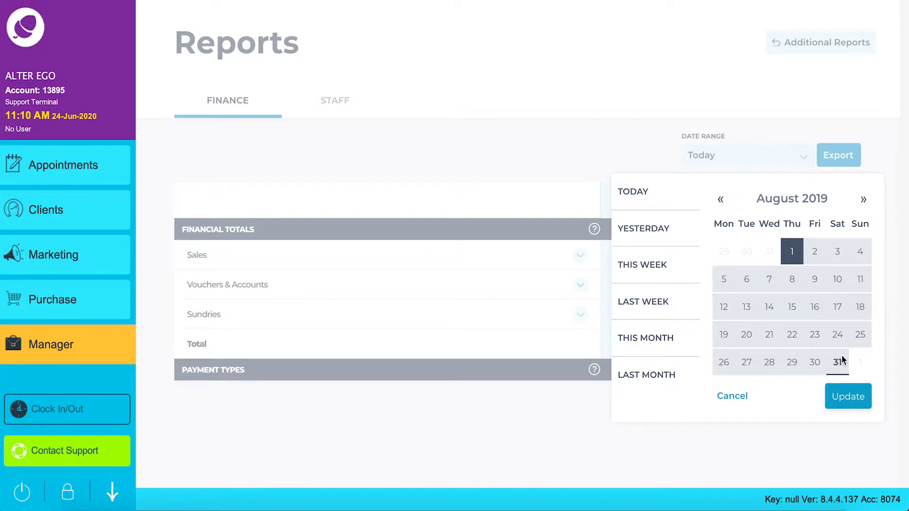
pyautogui.click(845, 396)
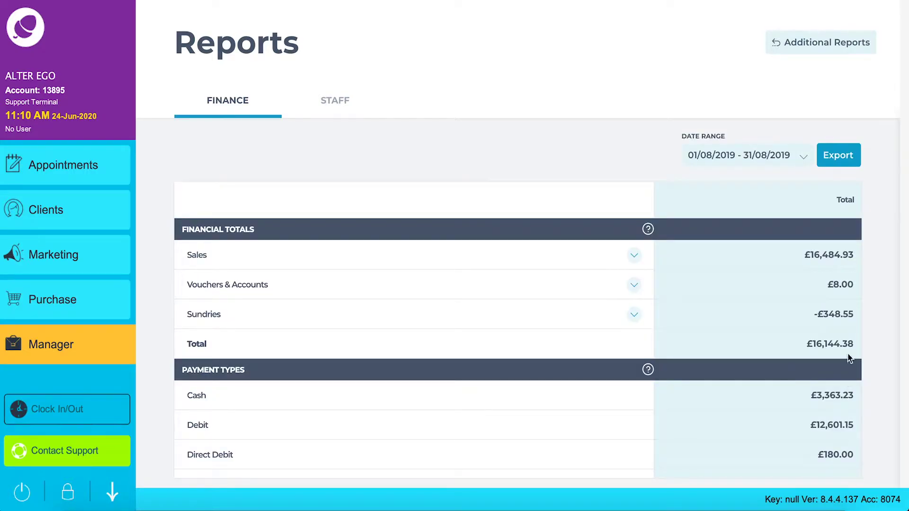
pyautogui.click(843, 155)
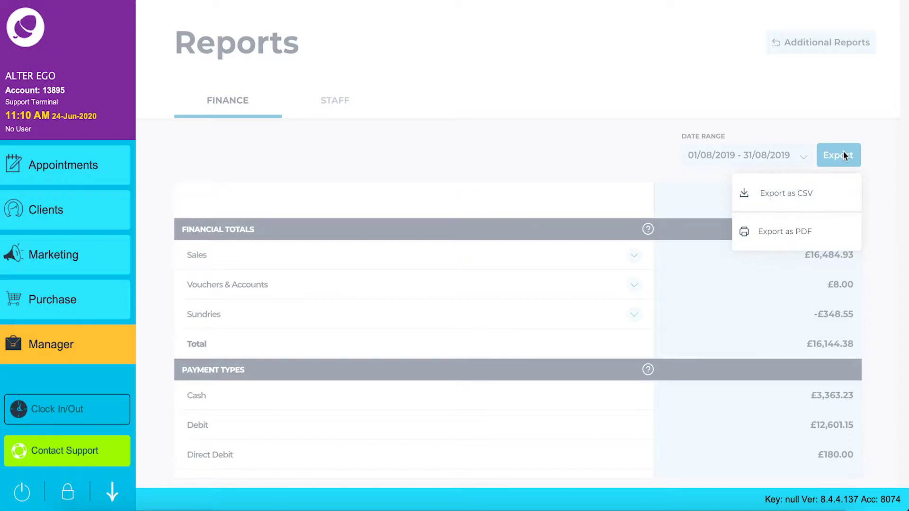
pyautogui.click(647, 155)
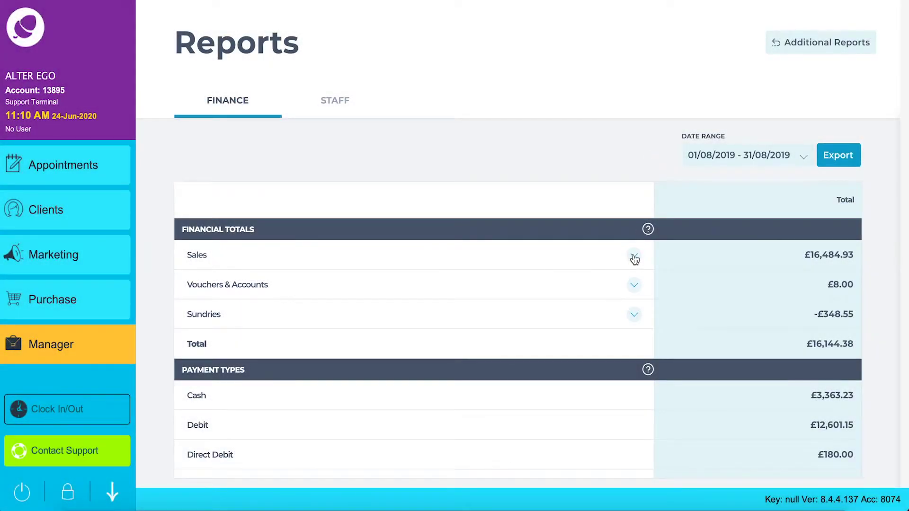
pyautogui.click(634, 258)
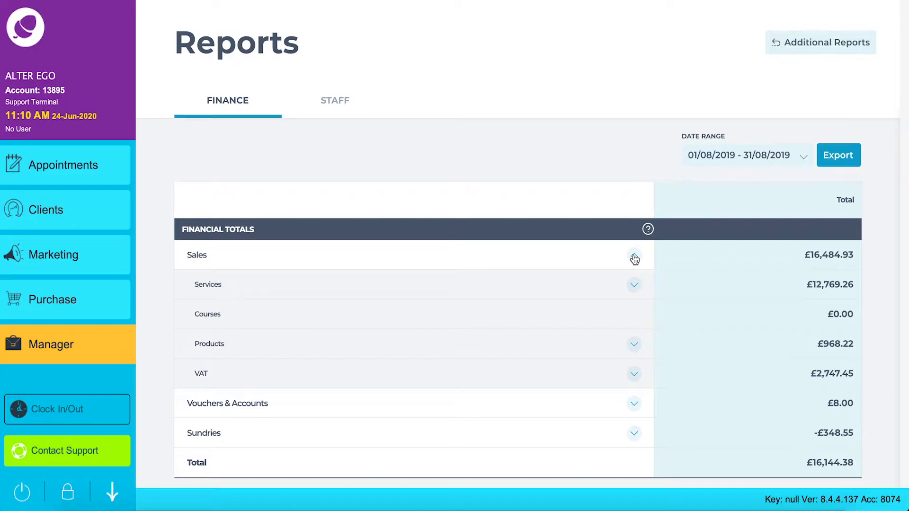
pyautogui.click(647, 229)
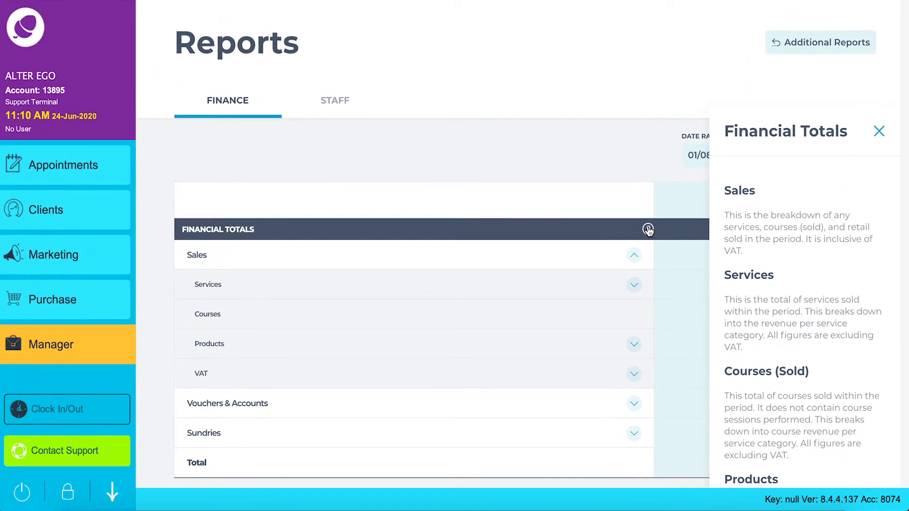
pyautogui.click(882, 135)
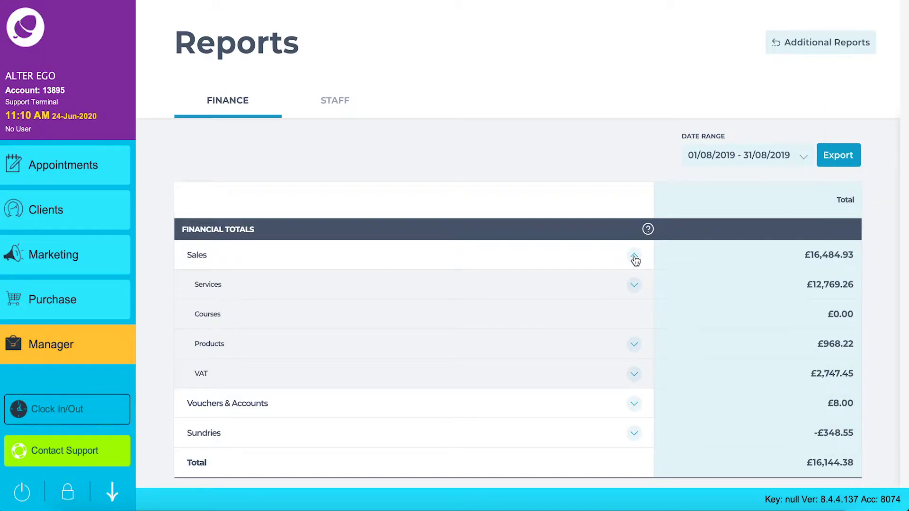
pyautogui.click(634, 258)
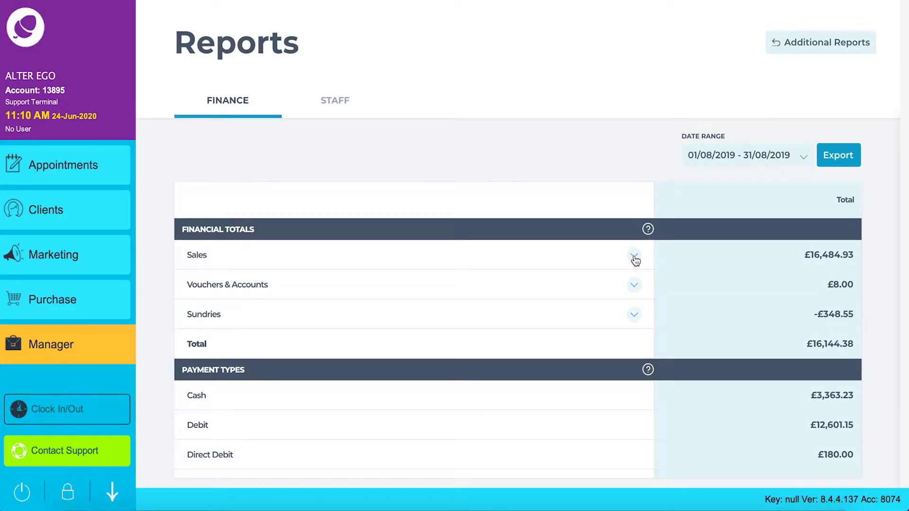
# Scroll the August 2019 finance table down to the payment-type totals.
pyautogui.scroll(-1, 632, 406)
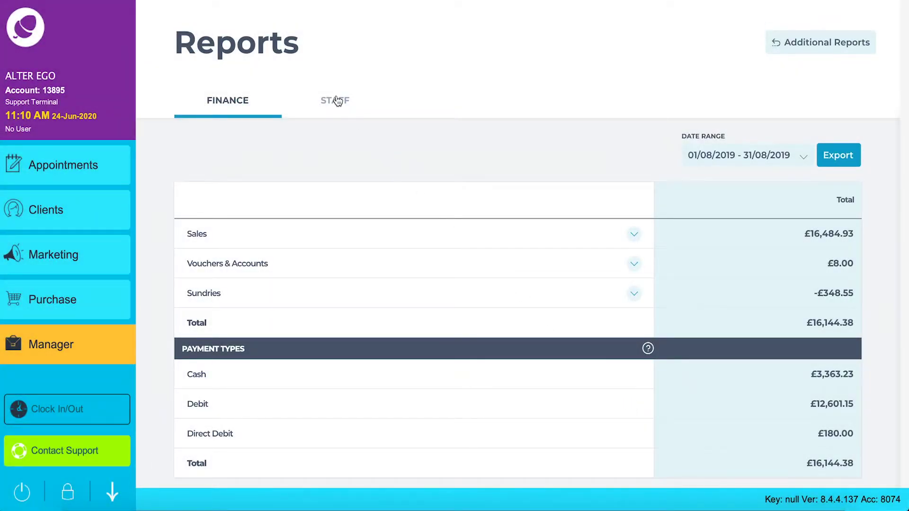
# Switch to the Staff report and untick the RECEPTIONIST group in its staff filter.
pyautogui.click(337, 101)
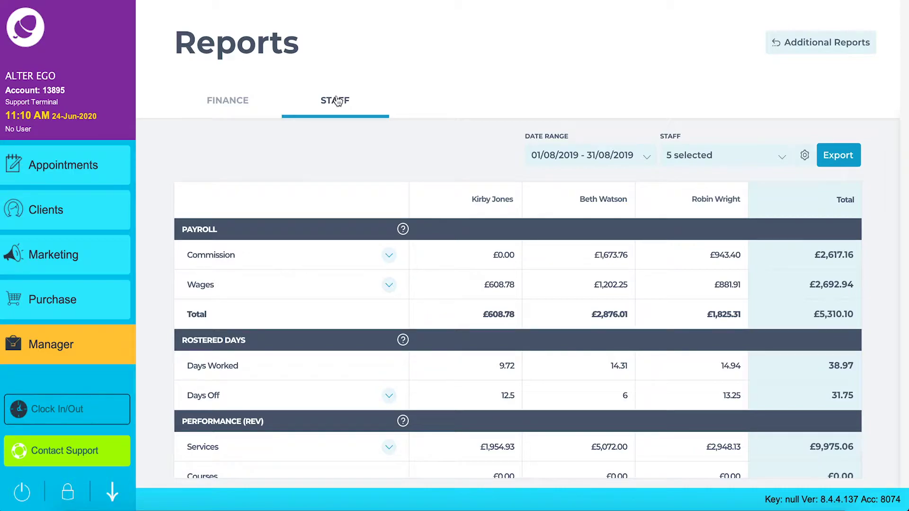
pyautogui.click(780, 157)
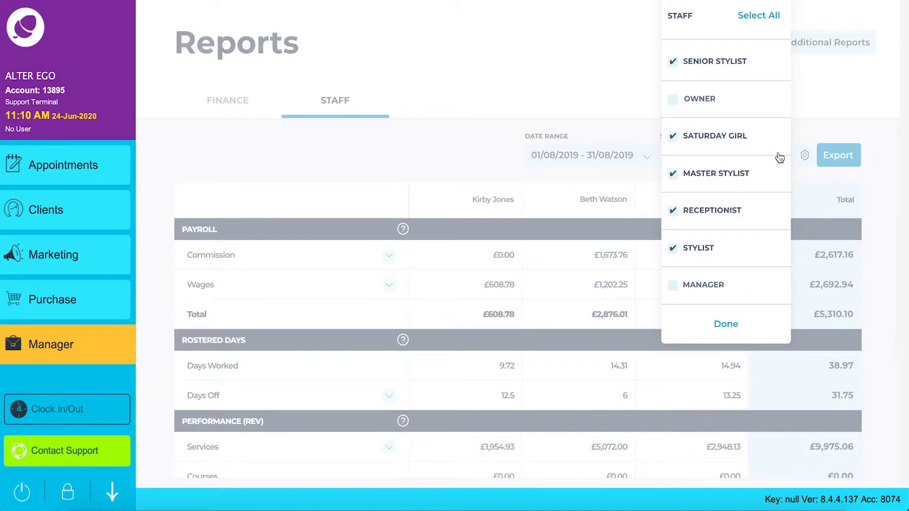
pyautogui.click(715, 211)
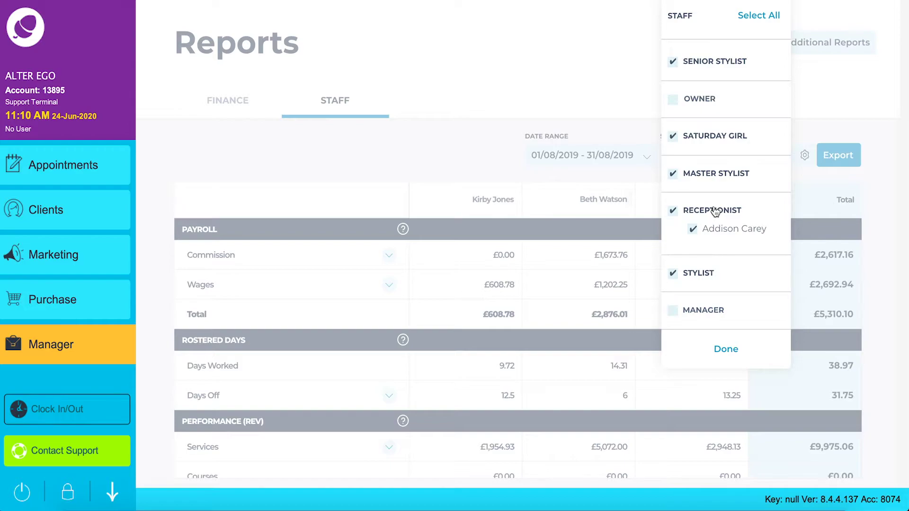
pyautogui.click(715, 211)
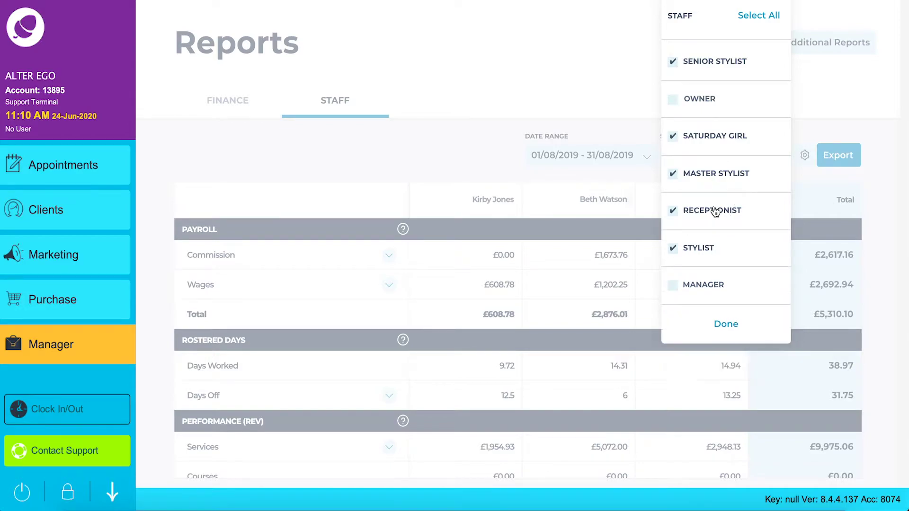
pyautogui.click(673, 210)
pyautogui.click(725, 325)
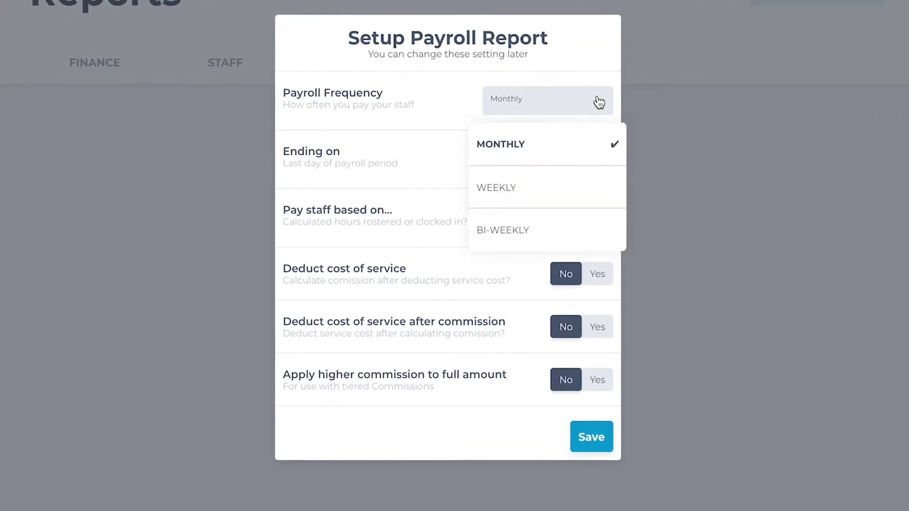
# Set payroll to Monthly, ending on Last Day of Month, paid on Rostered Hours.
pyautogui.click(596, 71)
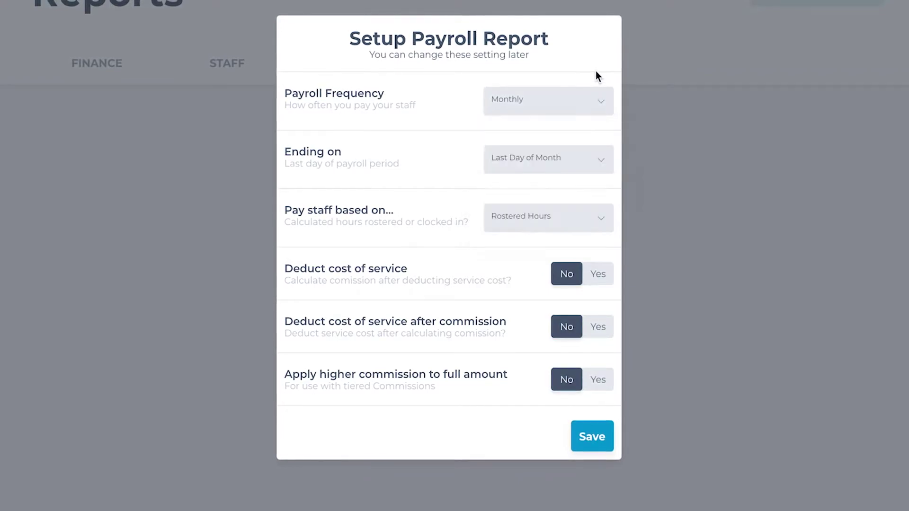
pyautogui.click(604, 166)
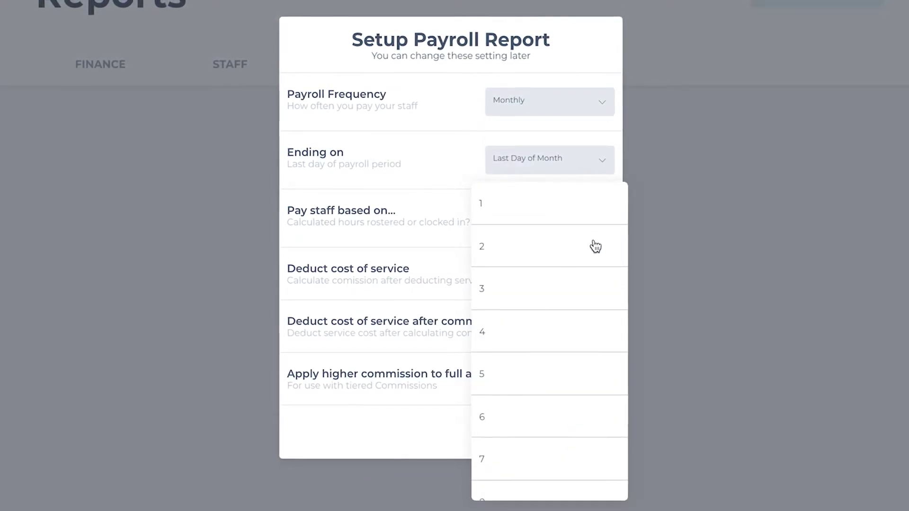
pyautogui.scroll(-5, 594, 246)
pyautogui.scroll(-13, 595, 245)
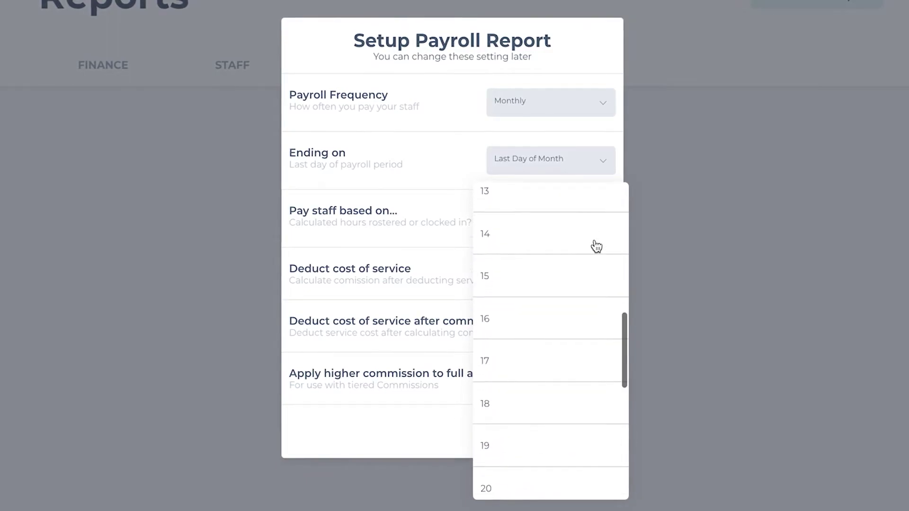
pyautogui.scroll(-3, 597, 246)
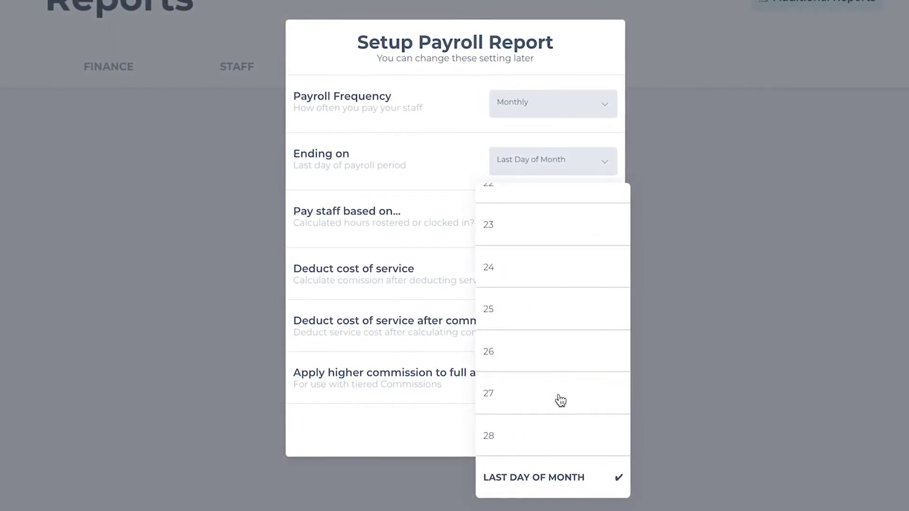
pyautogui.click(540, 477)
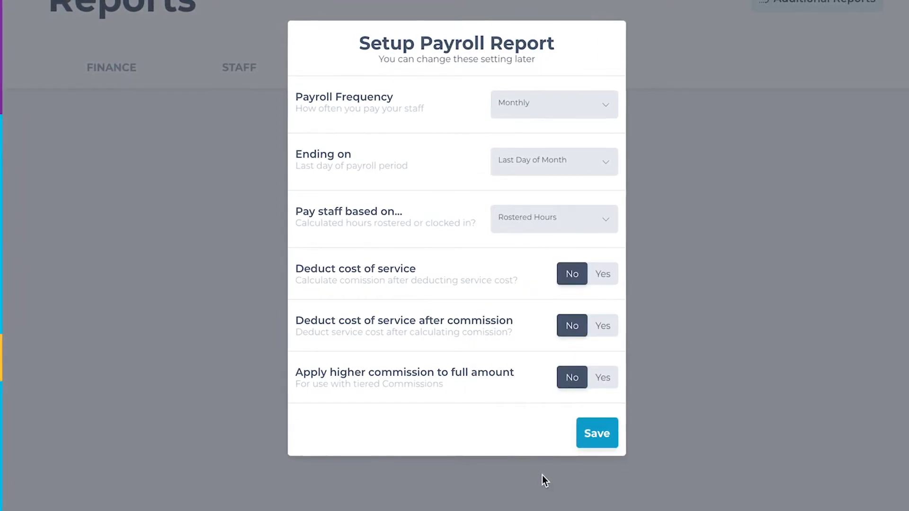
pyautogui.click(575, 217)
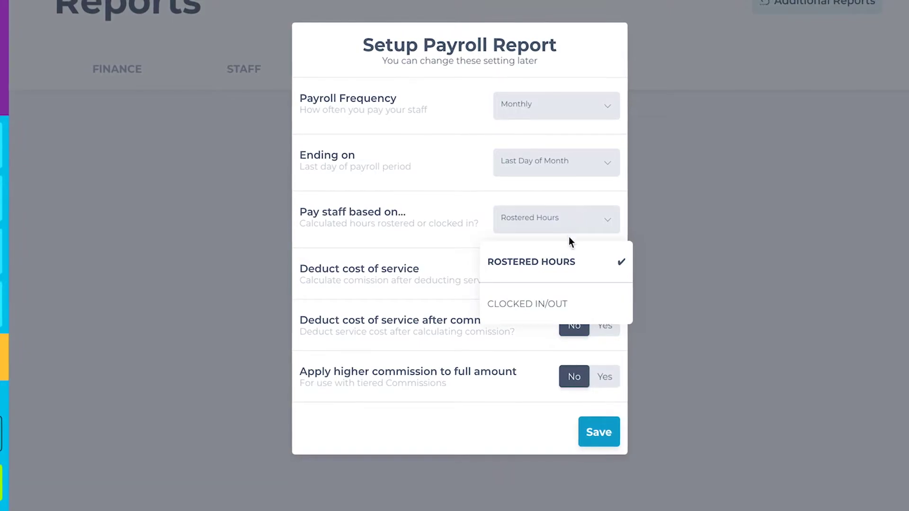
pyautogui.click(564, 260)
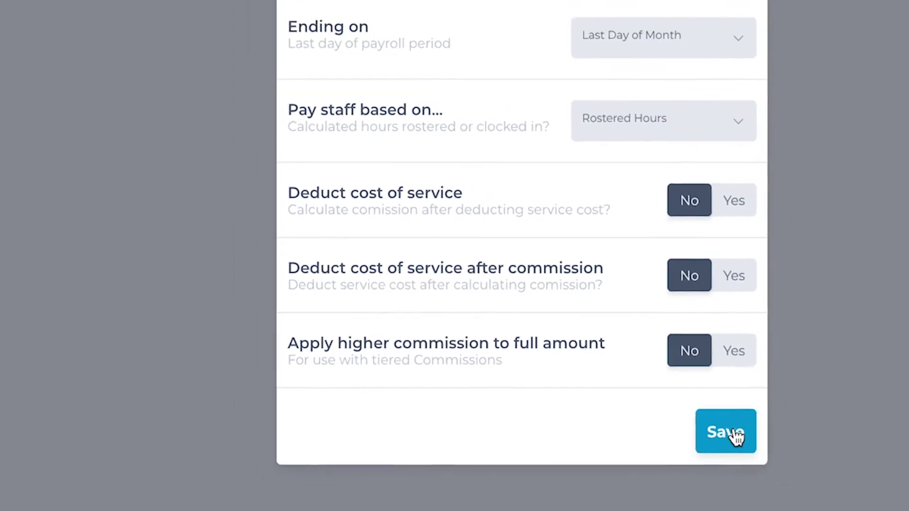
pyautogui.click(678, 420)
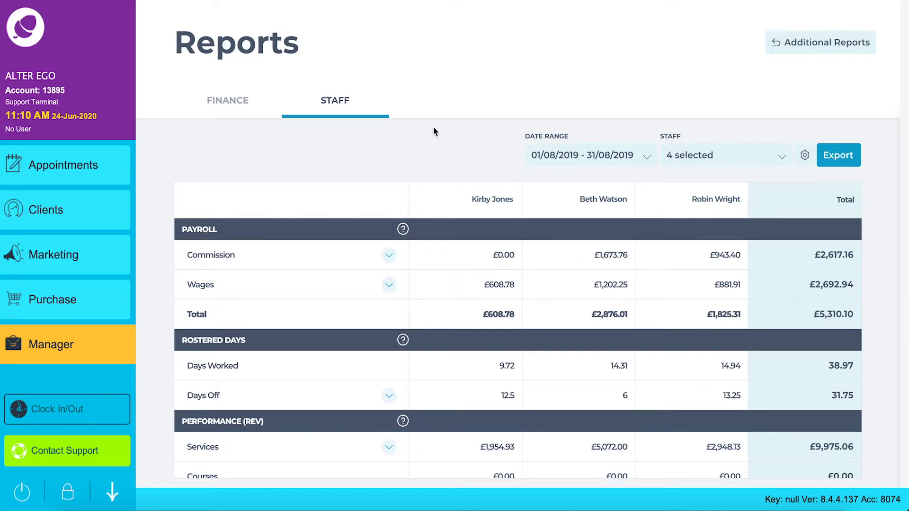
# Scroll the staff table down to Performance (Stats) and back up.
pyautogui.scroll(-5, 413, 245)
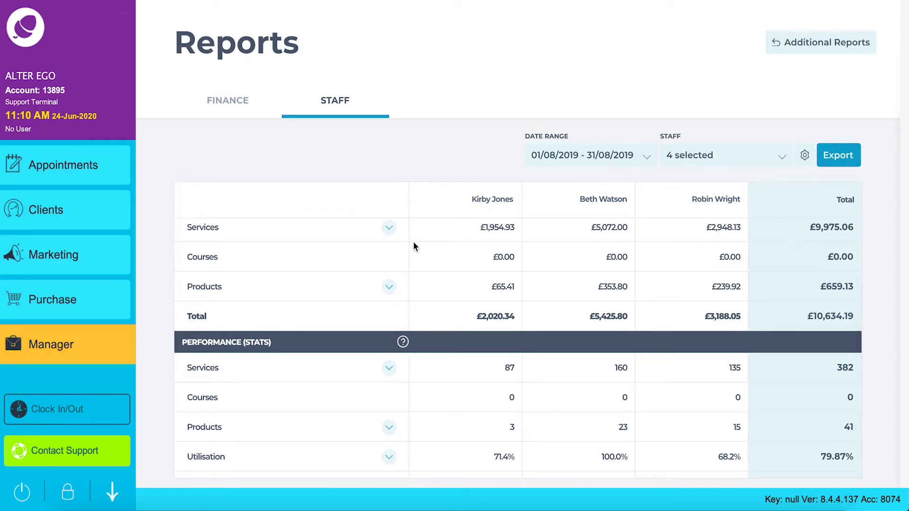
pyautogui.scroll(5, 413, 246)
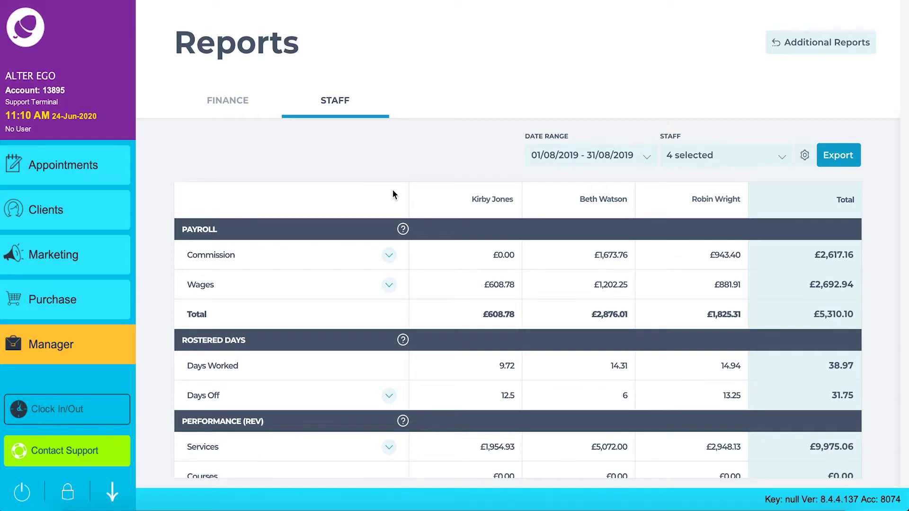
# Open the Payroll ? help panel, read through its explanations, and close it.
pyautogui.click(403, 230)
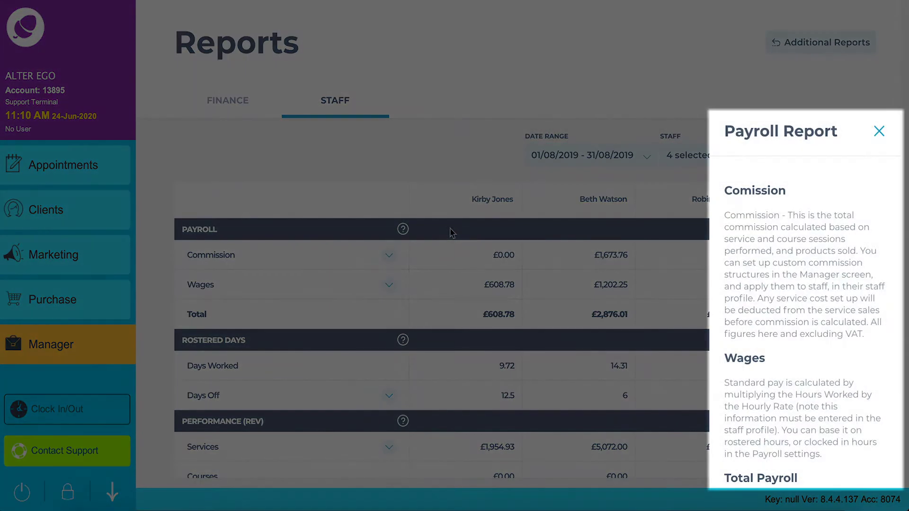
pyautogui.scroll(-1, 818, 251)
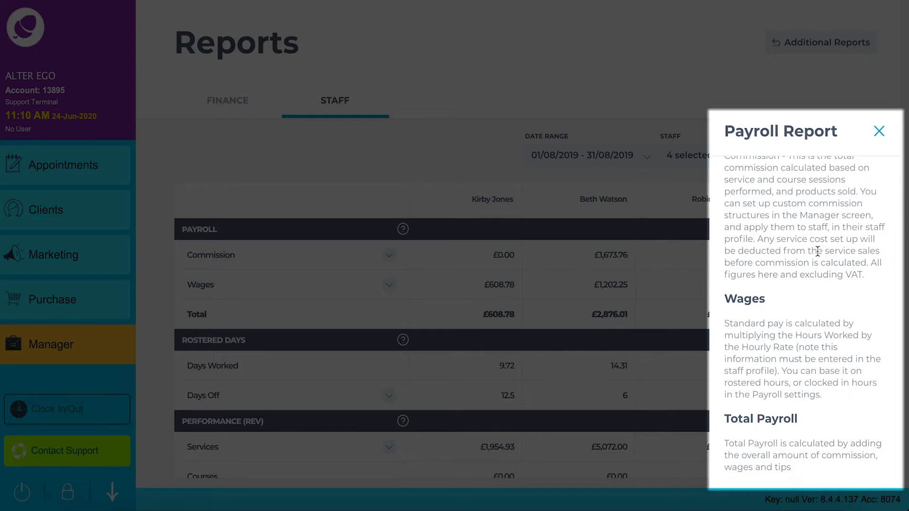
pyautogui.scroll(1, 817, 251)
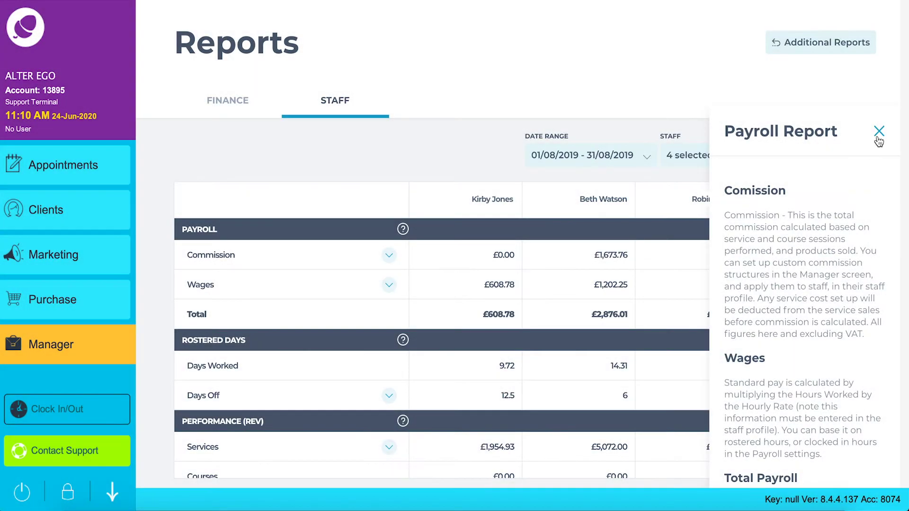
pyautogui.click(878, 134)
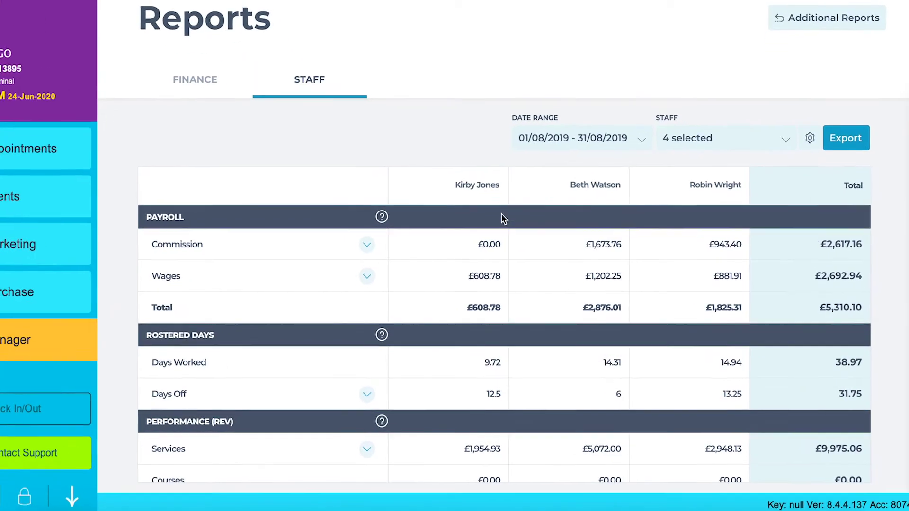
# Expand Commission, check its Service, Courses and Product totals, then fold it away.
pyautogui.click(366, 244)
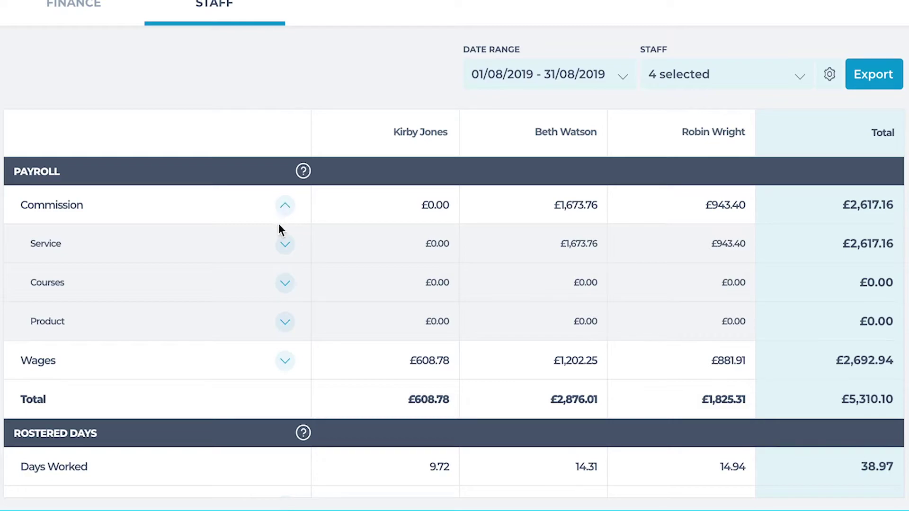
pyautogui.click(286, 245)
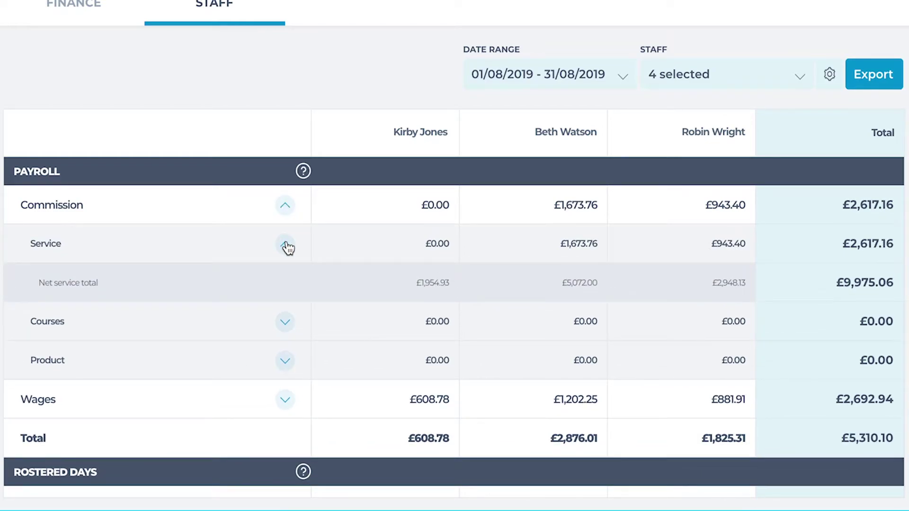
pyautogui.click(286, 245)
pyautogui.click(286, 283)
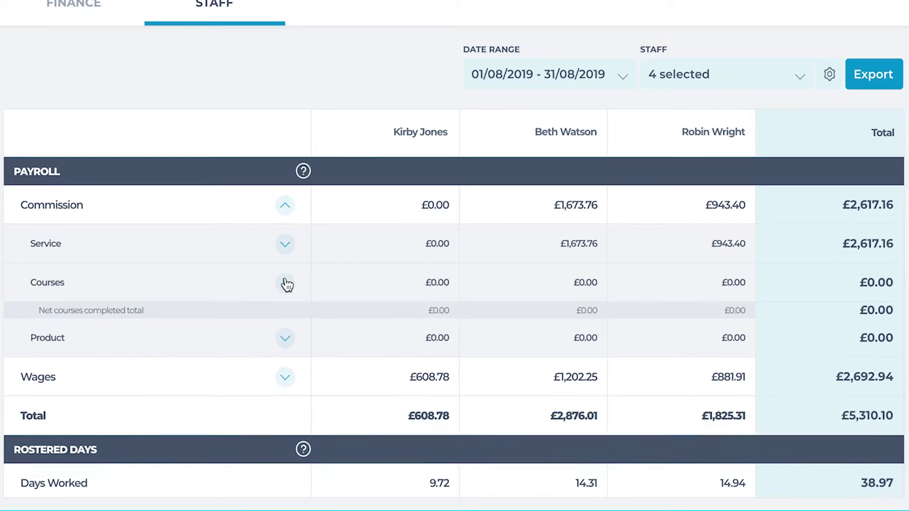
pyautogui.click(286, 284)
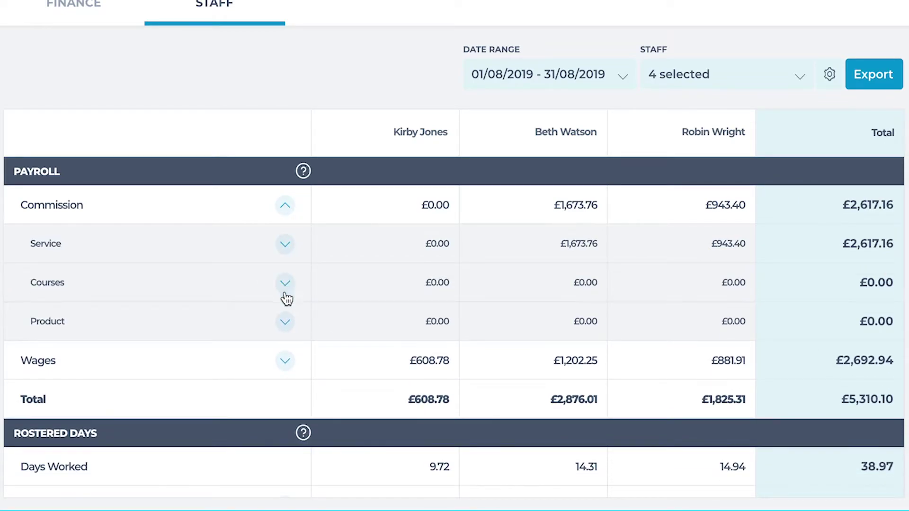
pyautogui.click(286, 326)
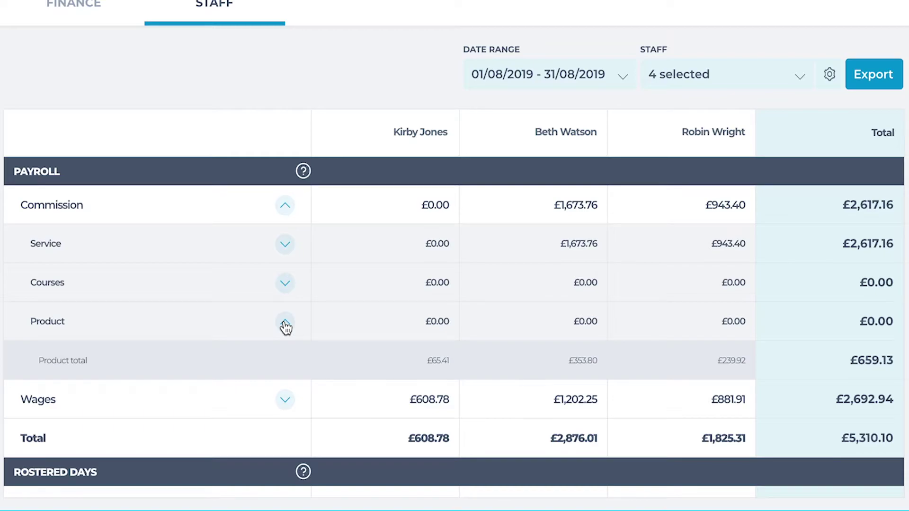
pyautogui.click(286, 326)
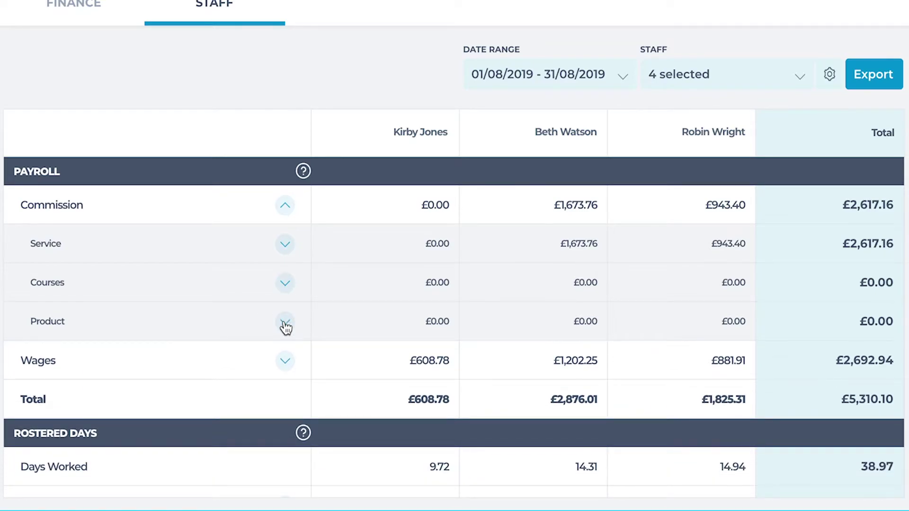
pyautogui.click(285, 211)
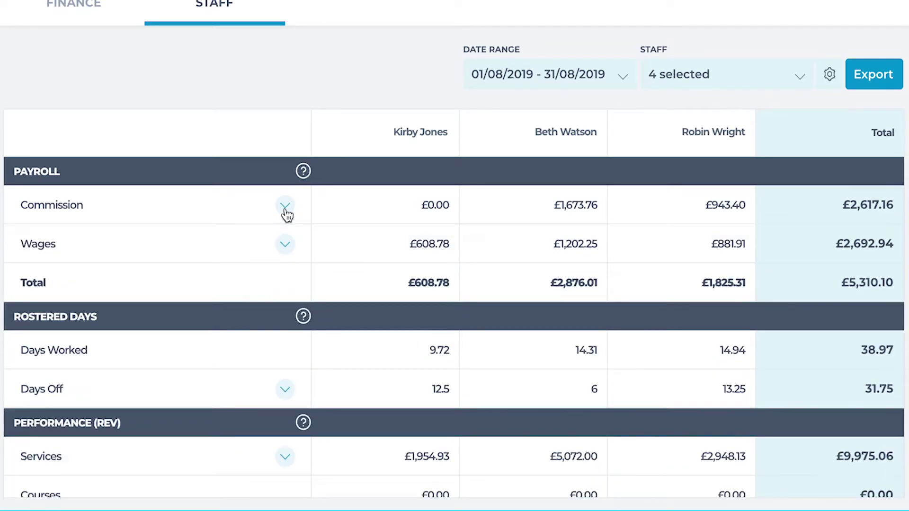
pyautogui.scroll(-3, 286, 213)
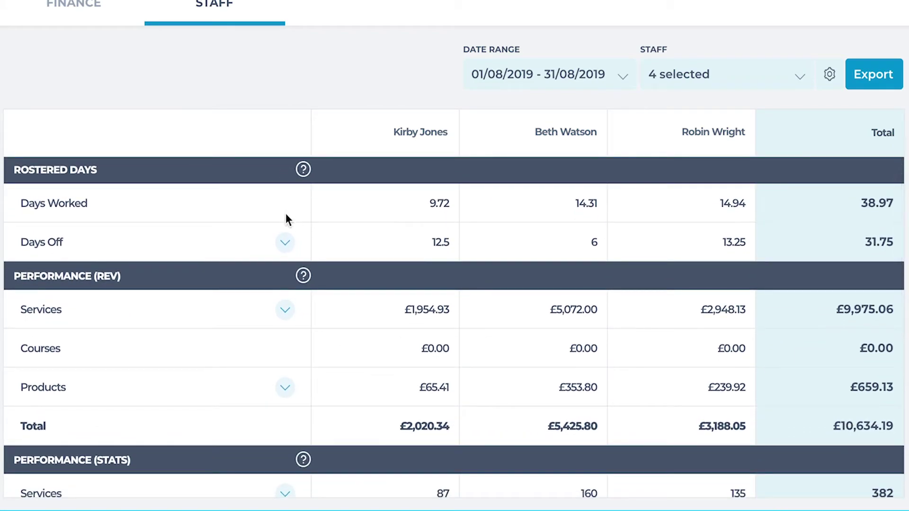
# Expand Days Off to review 22 day off, 7.75 holiday, 1 sick, 1 other absence.
pyautogui.click(285, 243)
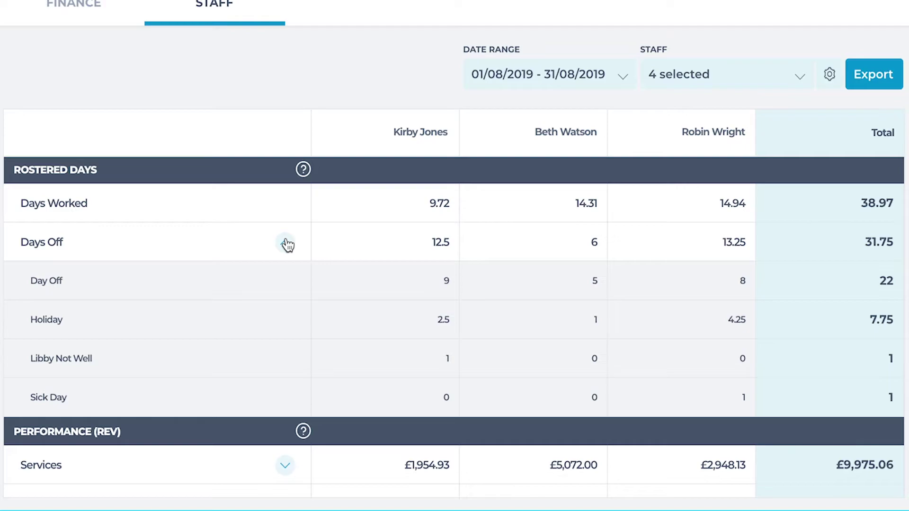
pyautogui.click(286, 243)
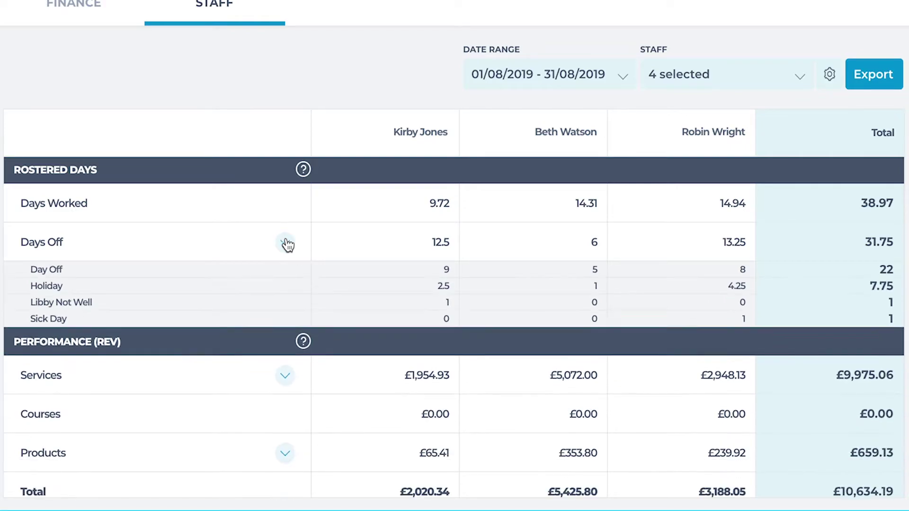
pyautogui.scroll(-3, 286, 243)
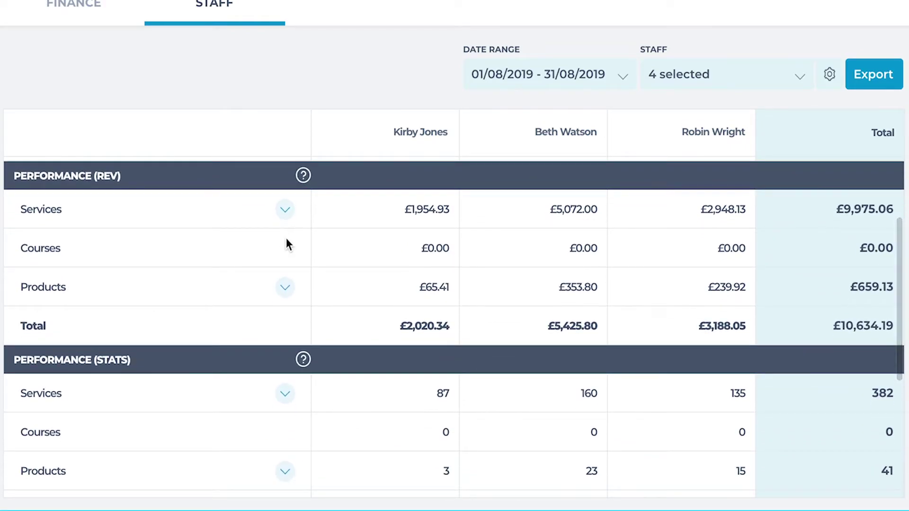
pyautogui.scroll(-1, 286, 238)
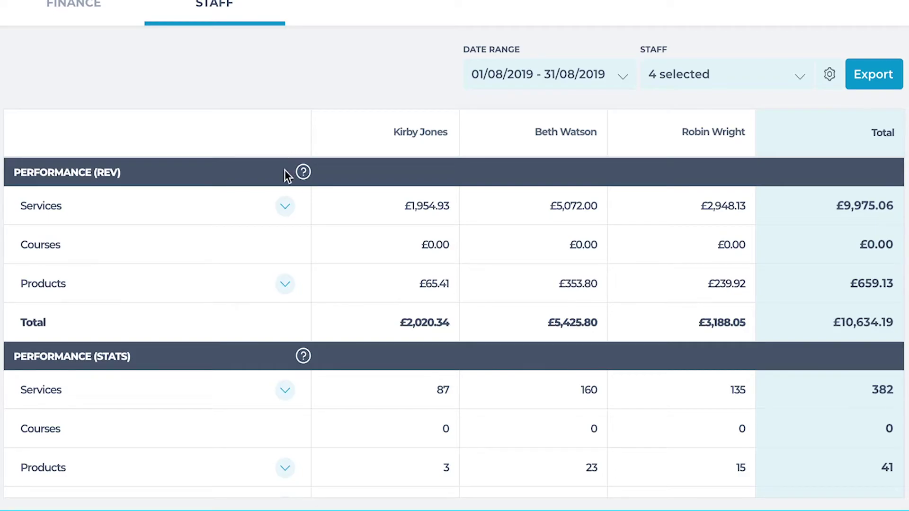
pyautogui.click(286, 208)
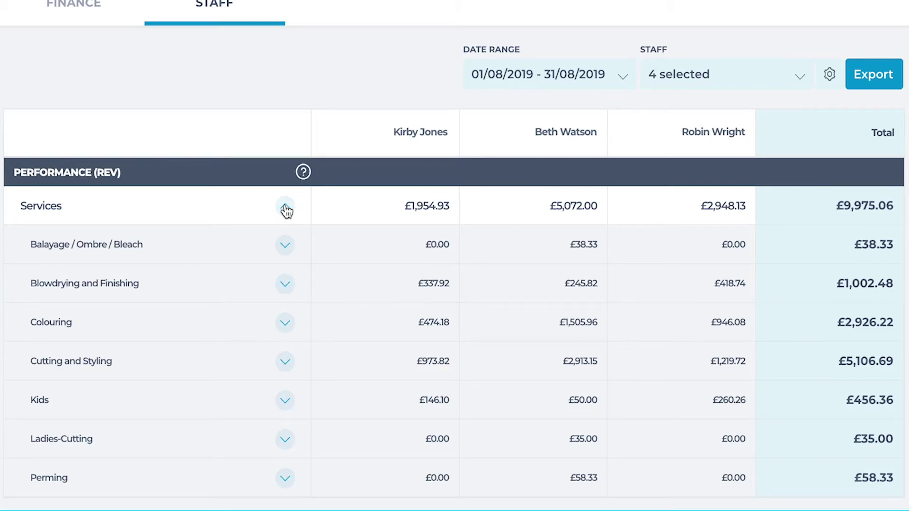
pyautogui.click(284, 324)
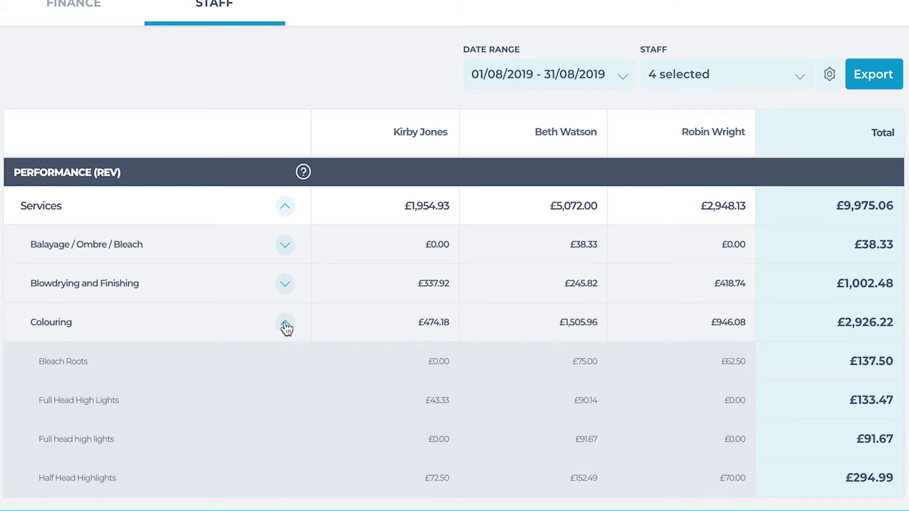
pyautogui.click(285, 326)
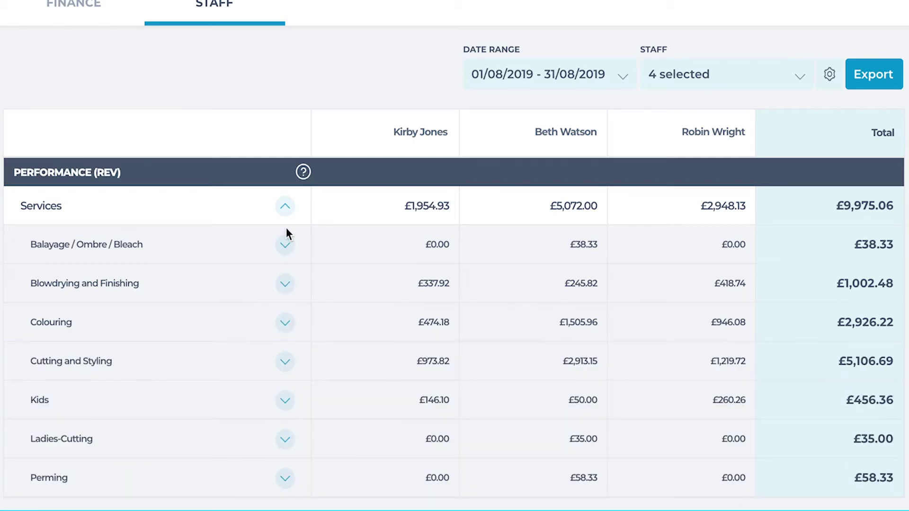
pyautogui.click(286, 209)
pyautogui.scroll(-2, 286, 213)
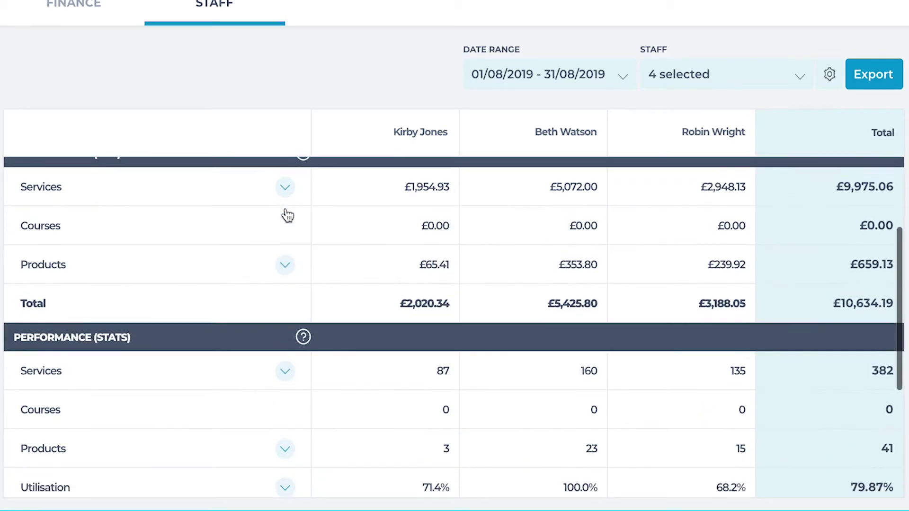
pyautogui.scroll(-2, 285, 209)
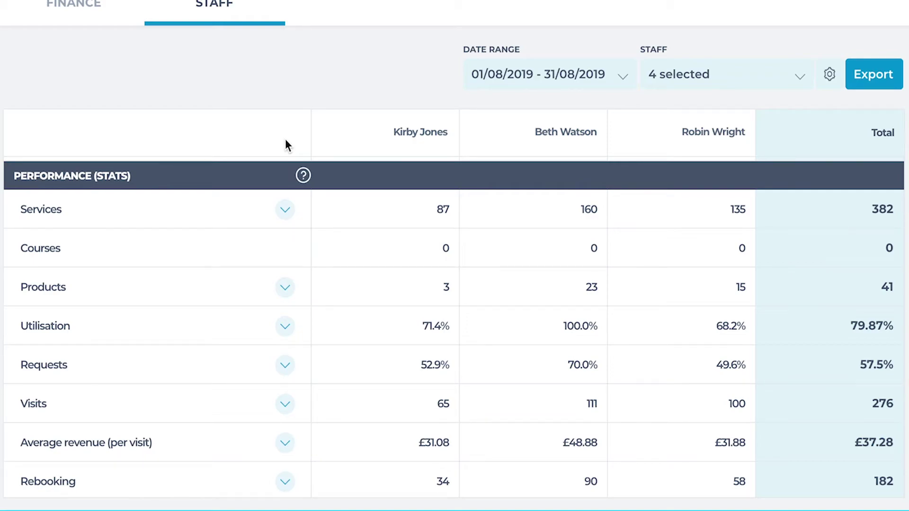
pyautogui.click(284, 210)
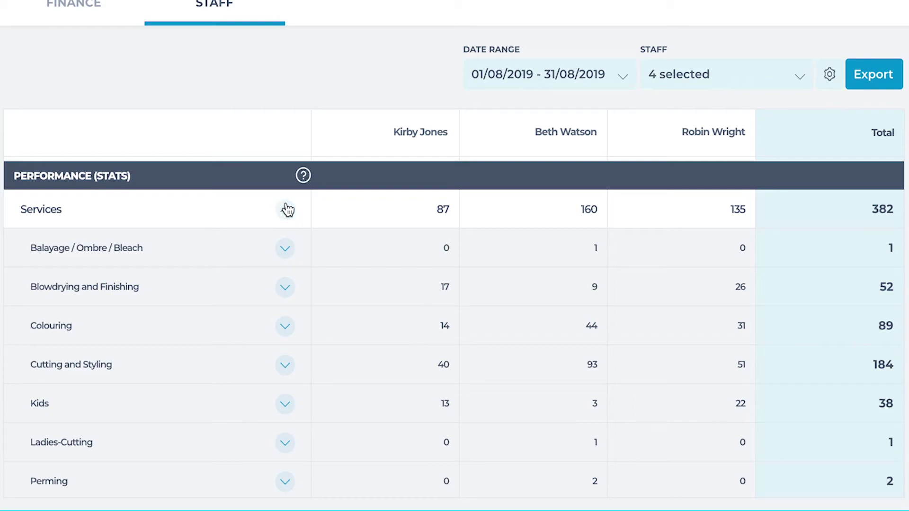
pyautogui.click(286, 365)
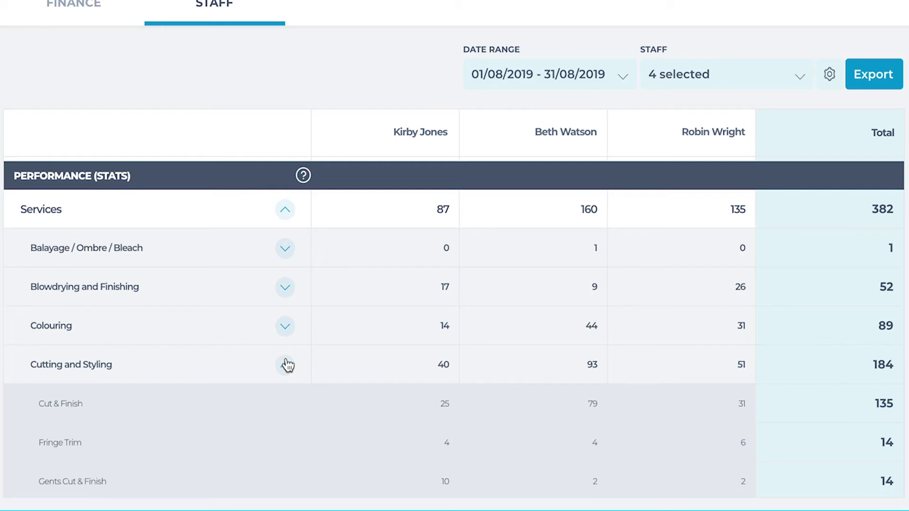
pyautogui.click(288, 365)
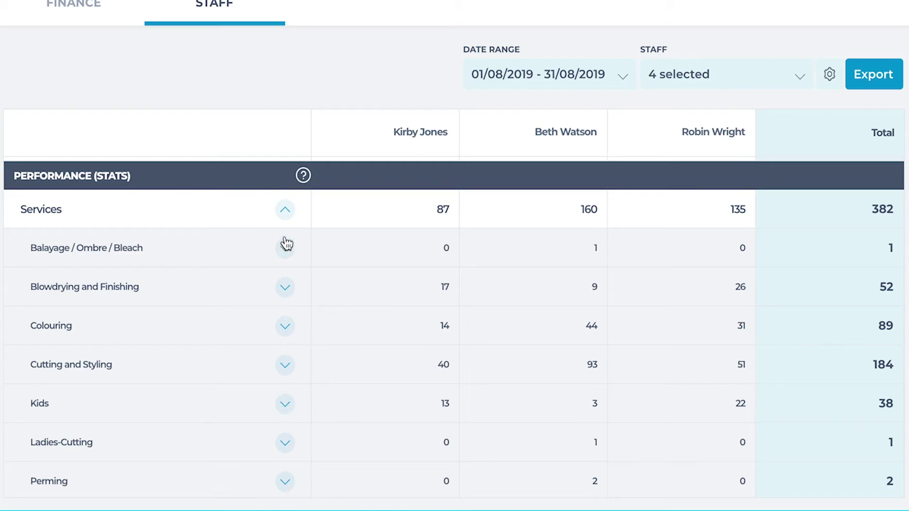
pyautogui.click(287, 219)
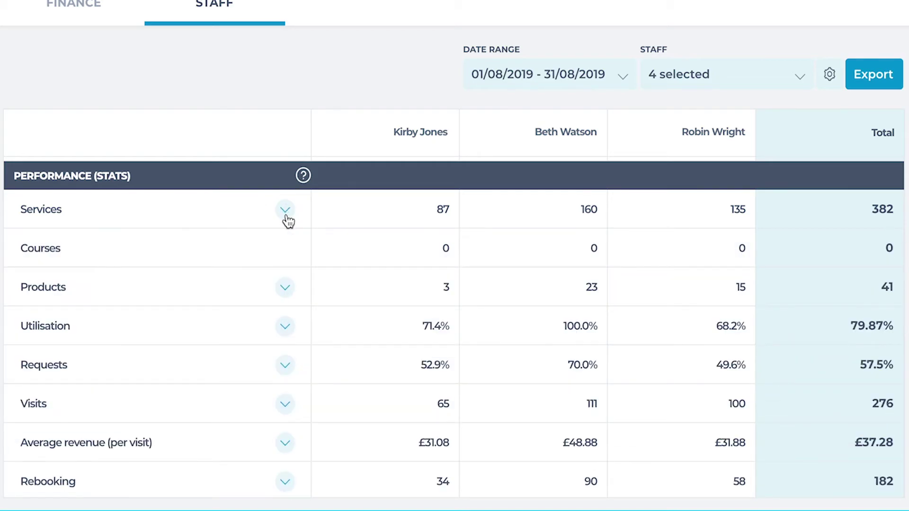
# Expand Utilisation to see 311:45 hours available and 251:30 utilised, then collapse it.
pyautogui.click(286, 327)
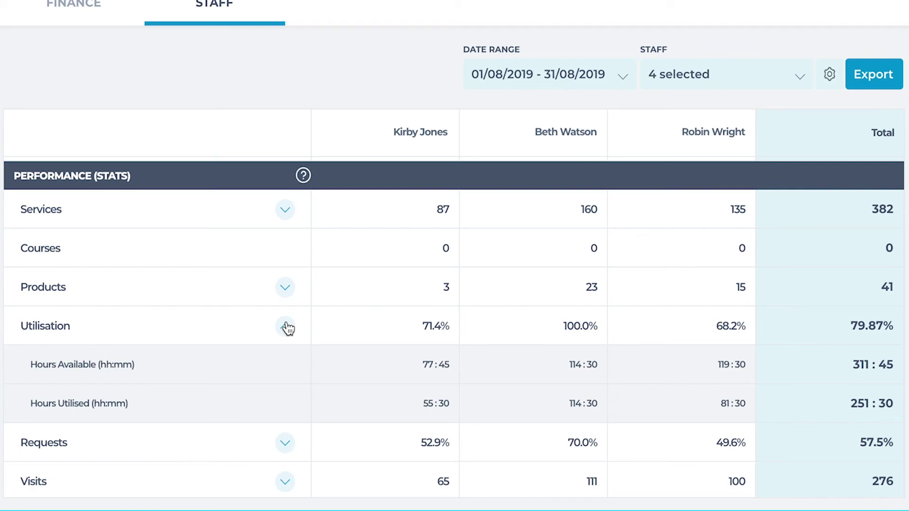
pyautogui.click(285, 326)
# Expand the Visits row to show 12 new, 262 returning and 2 walk-in clients.
pyautogui.scroll(-2, 287, 327)
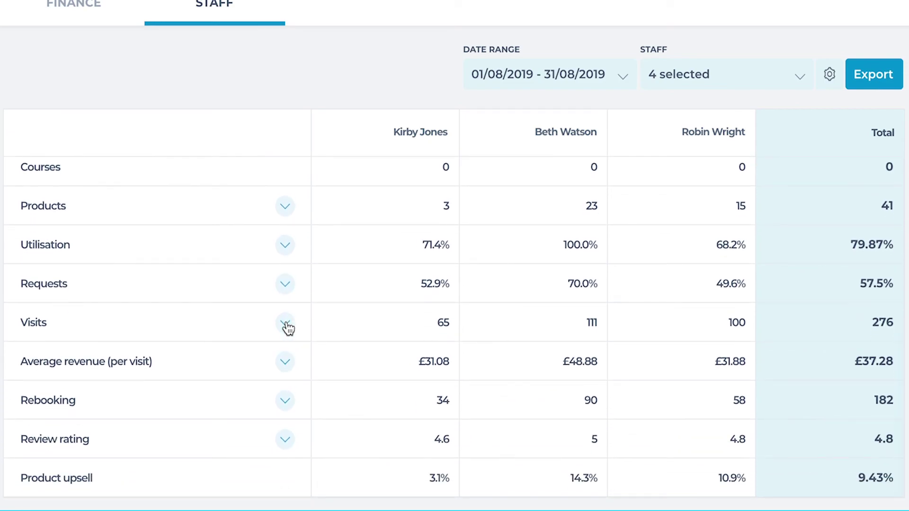
pyautogui.click(285, 325)
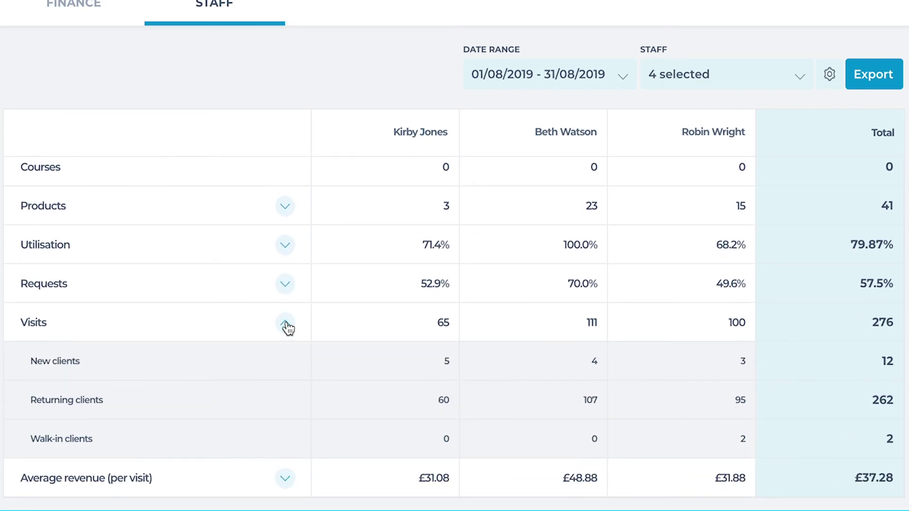